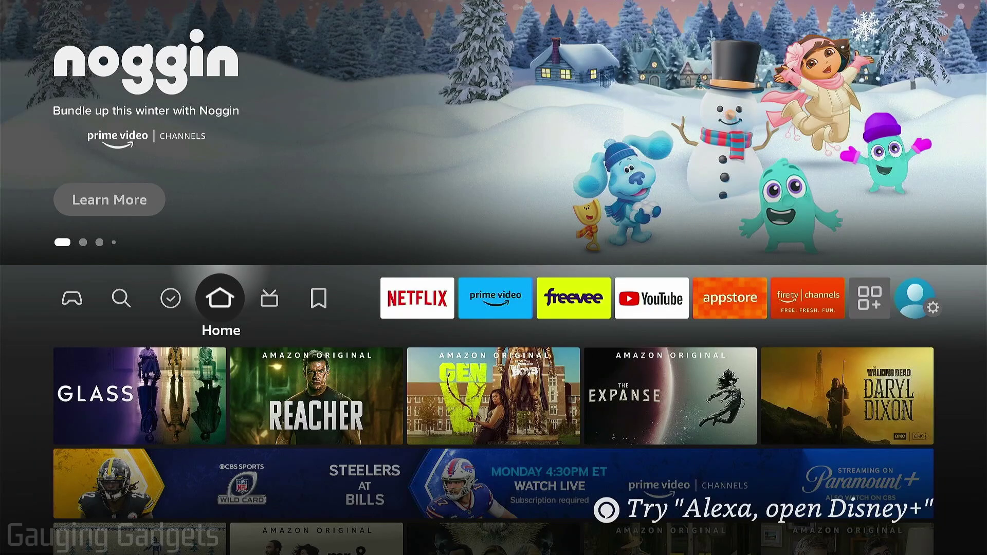
Open the Appstore from the Find page
key("Left")
key("Left")
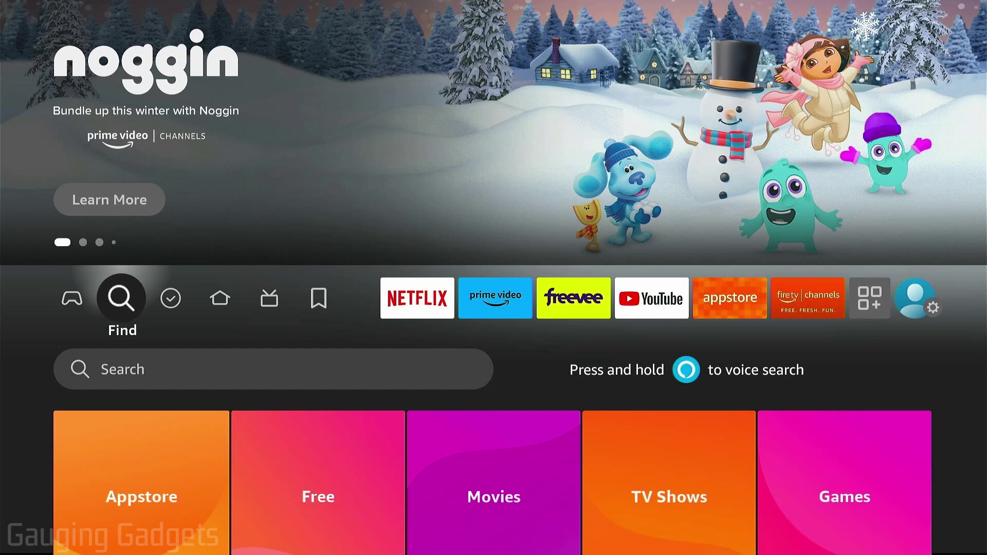
key("Down")
key("Down")
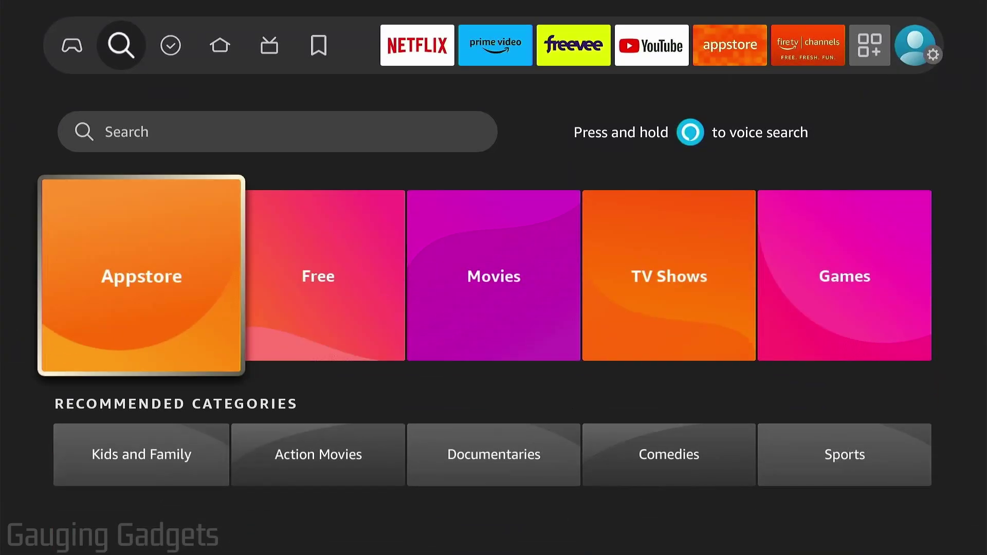
key("Return")
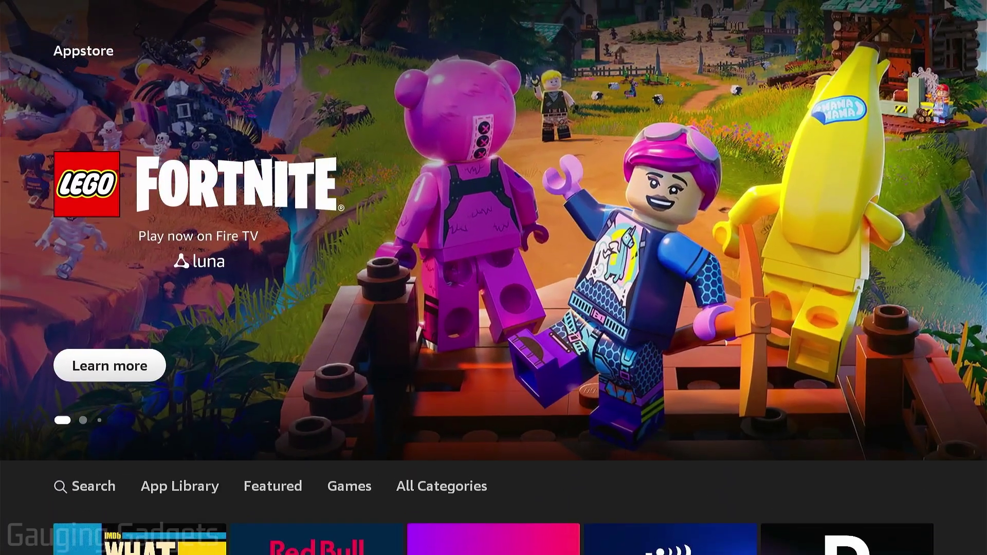
Browse the Appstore's Featured apps section
key("Down")
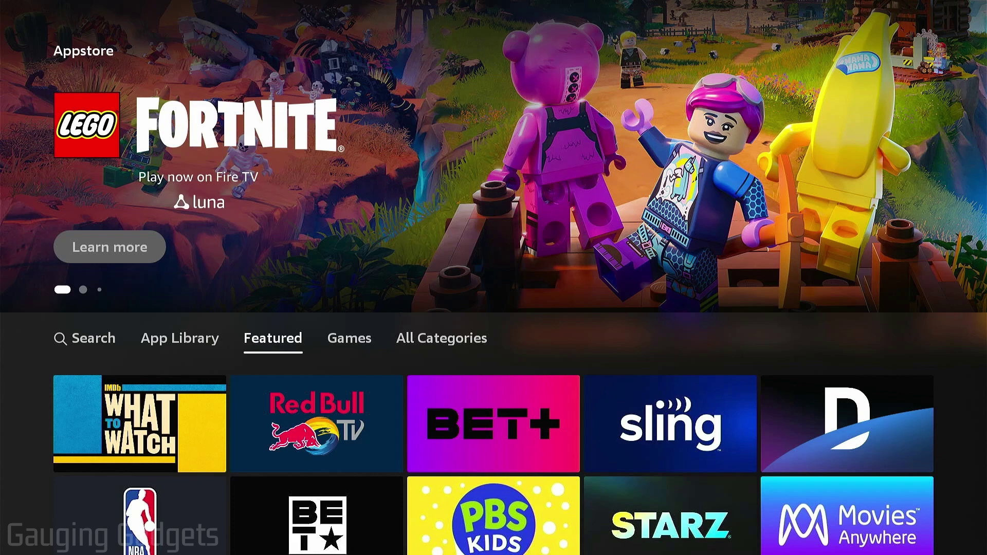
key("Down")
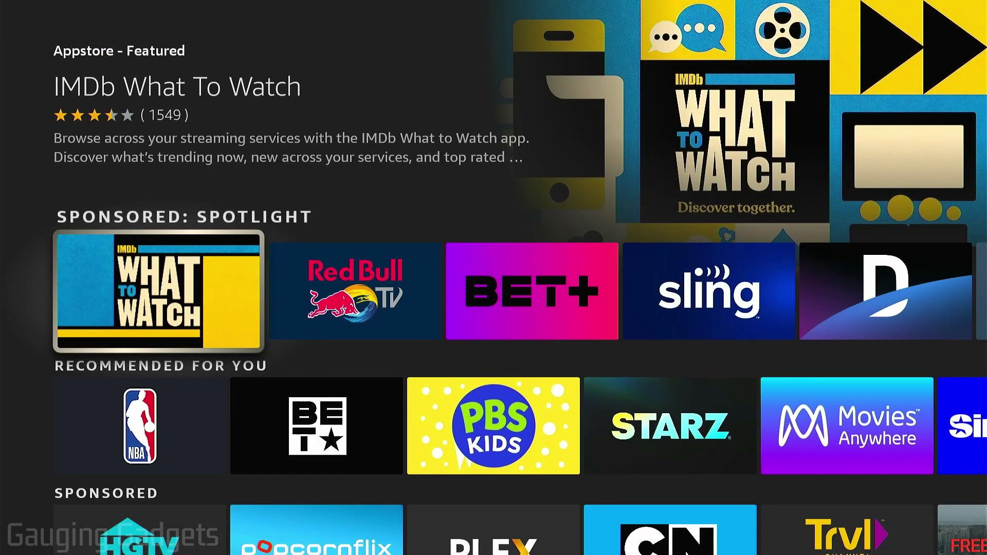
key("Up")
key("Right")
key("Left")
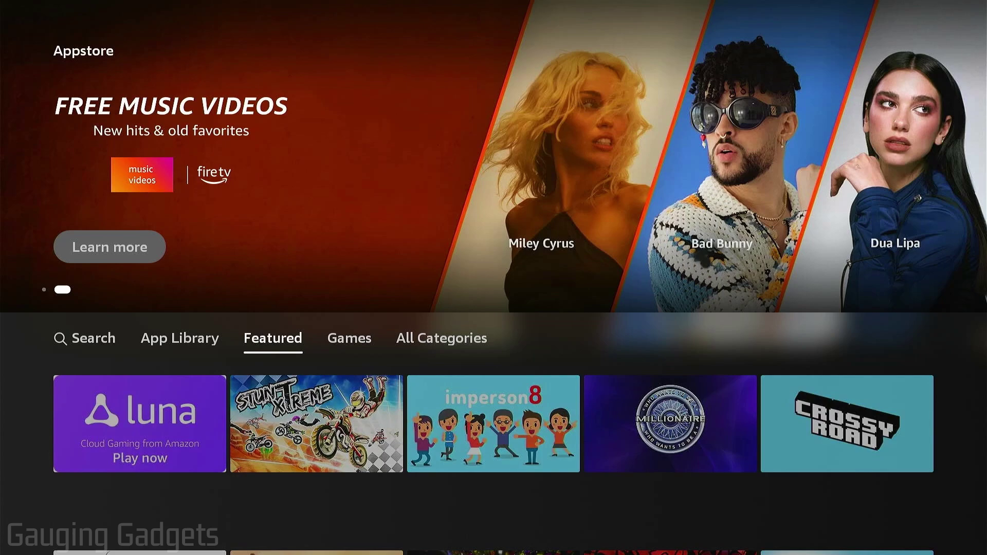
key("Left")
key("Right")
key("Right")
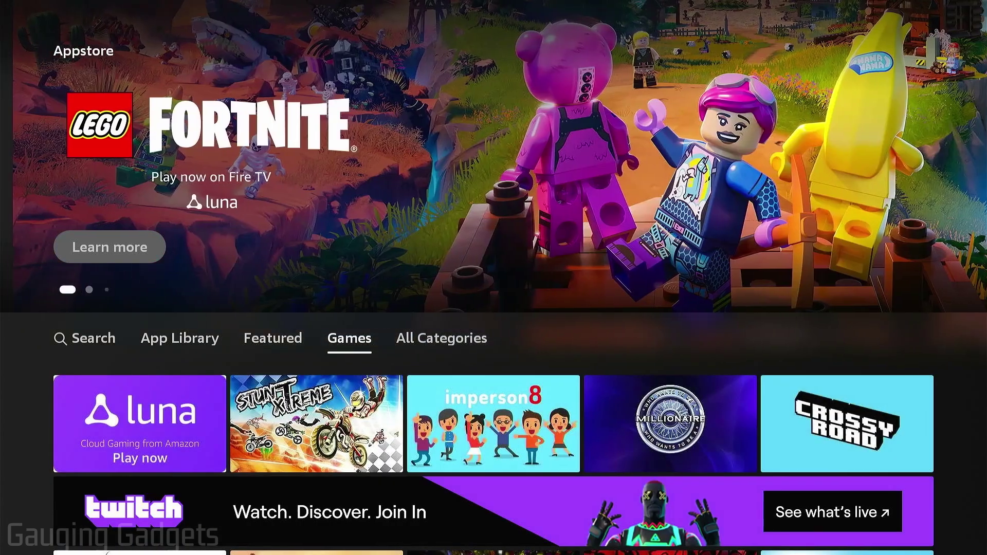
key("Left")
Browse the Games listings, then return to the Games heading
key("Right")
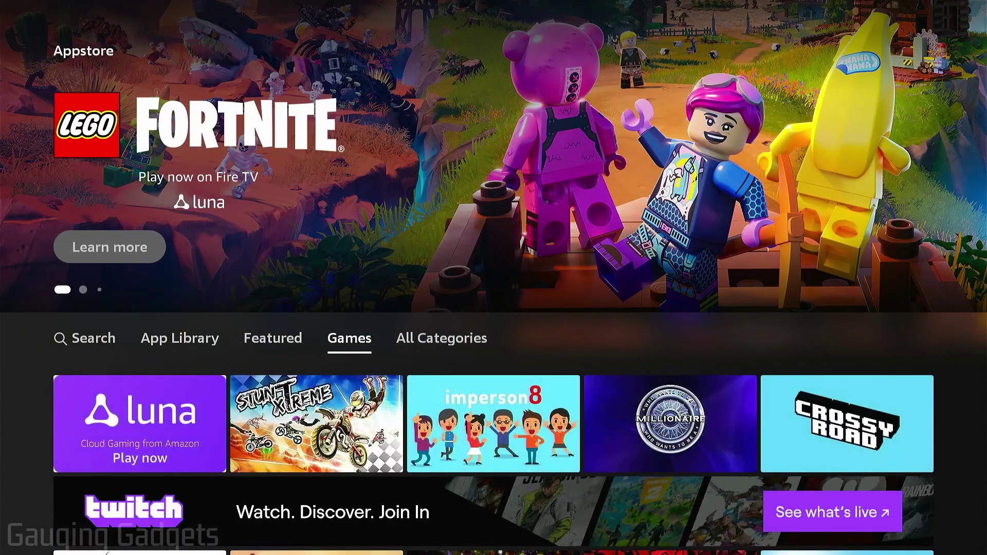
key("Down")
key("Down")
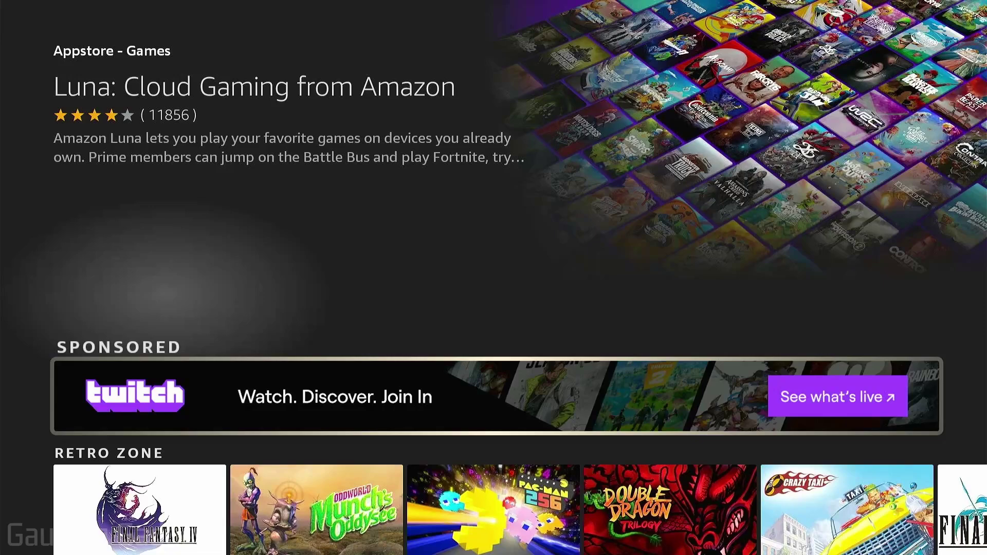
key("Down")
key("Up")
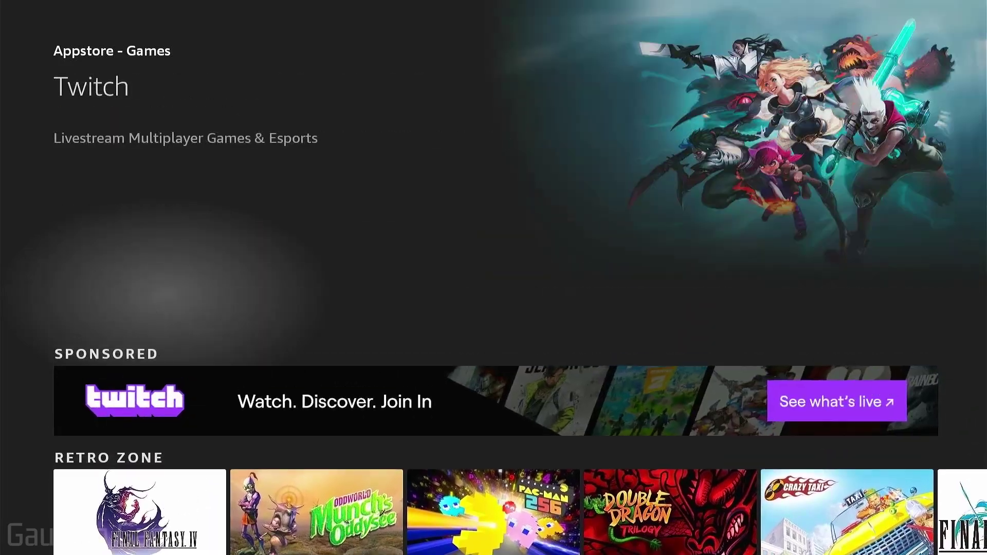
key("Up")
Browse the All Categories grid of app categories
key("Right")
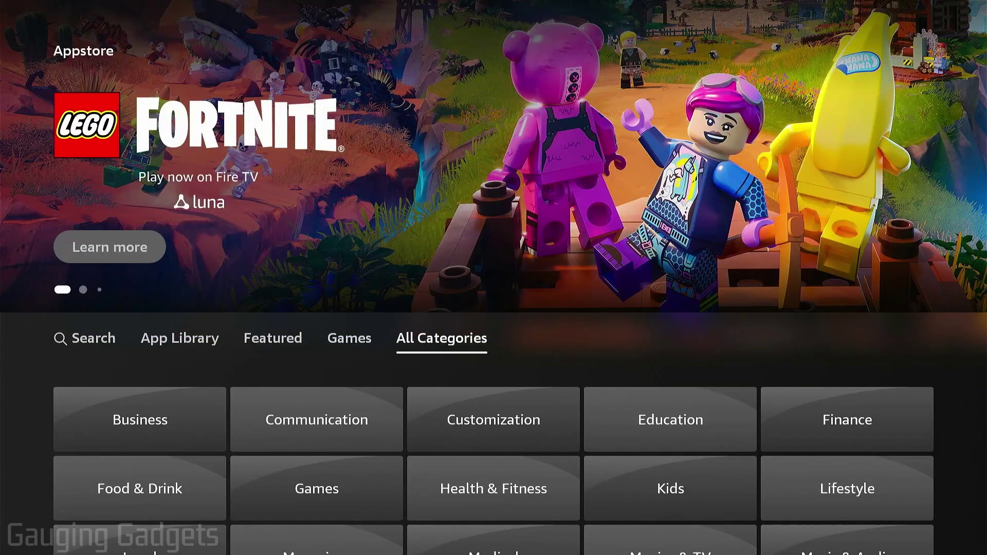
key("Down")
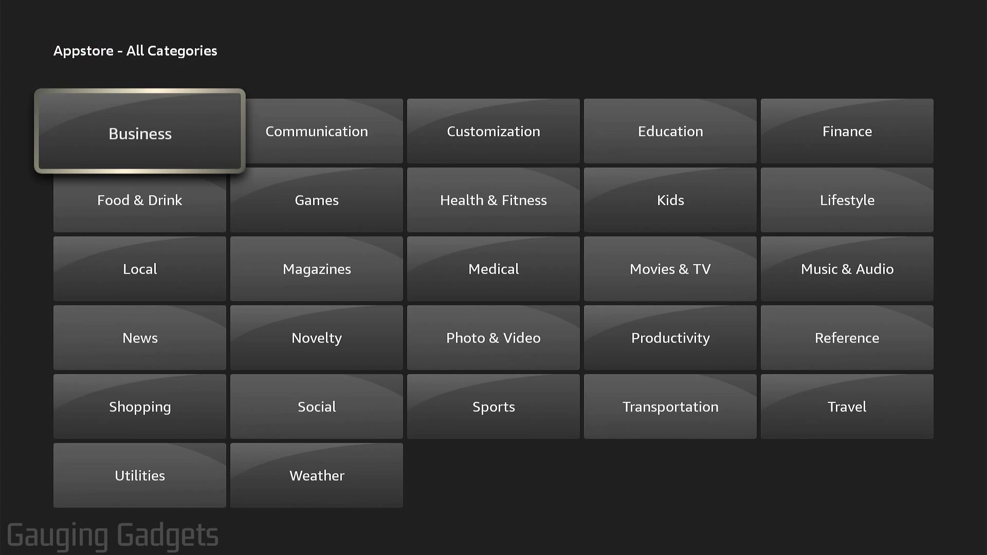
key("Down")
key("Right")
key("Right")
key("Right")
key("Right")
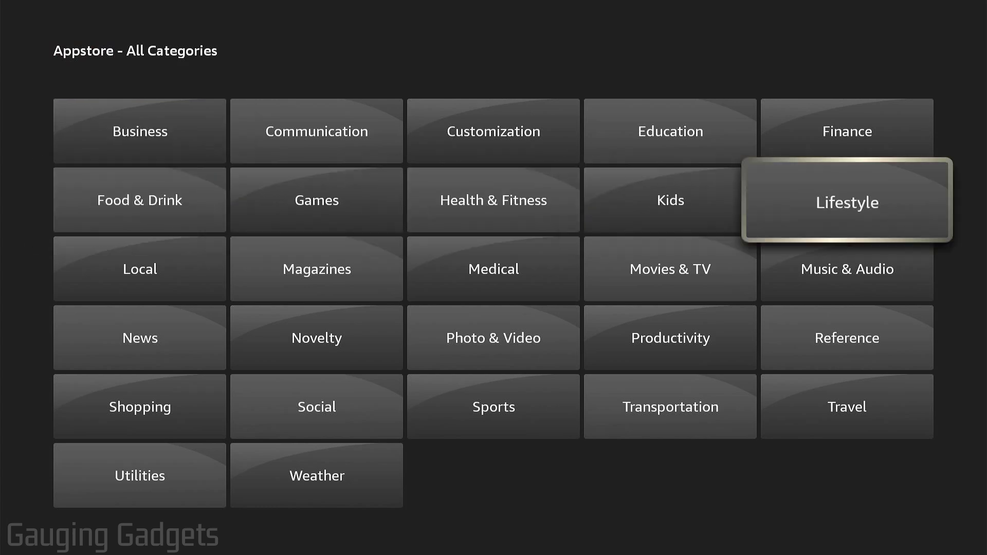
key("Down")
key("Up")
key("Up")
key("Up")
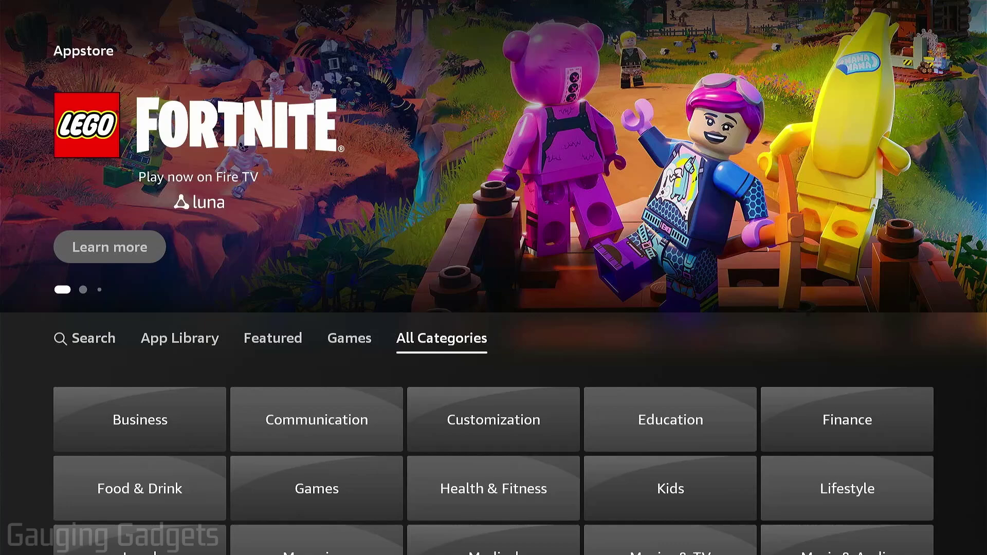
Look through the App Library listing with Netflix, Prime Video, Freevee and YouTube
key("Left")
key("Left")
key("Left")
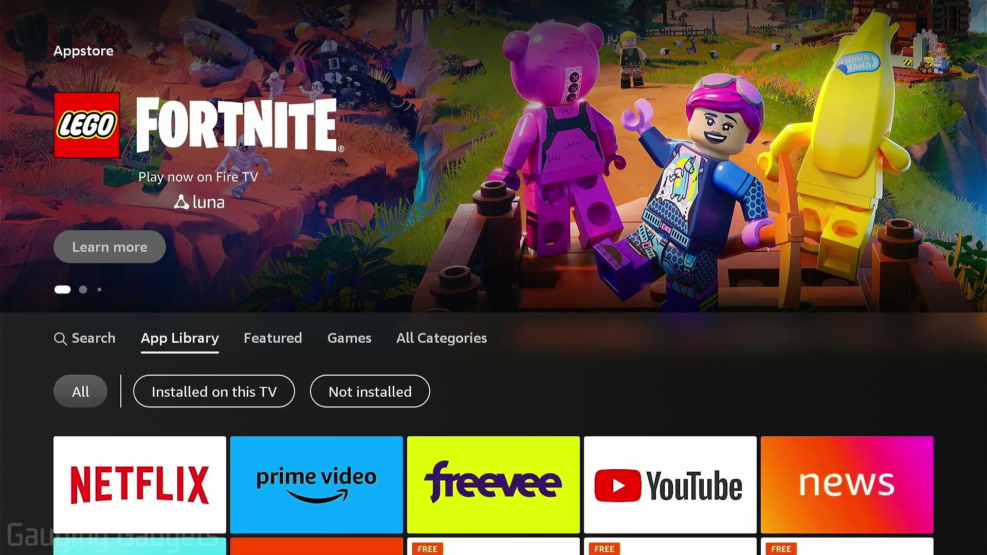
key("Down")
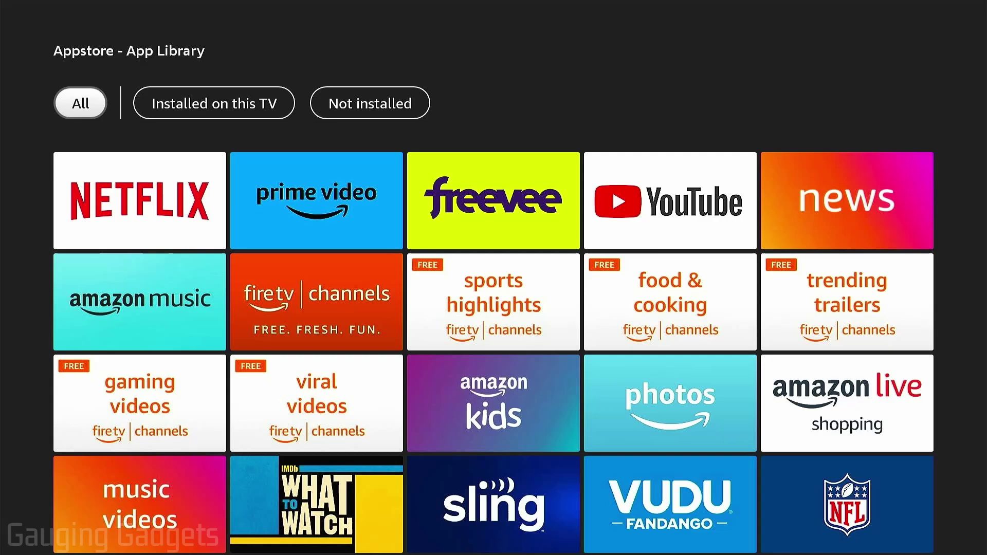
key("Up")
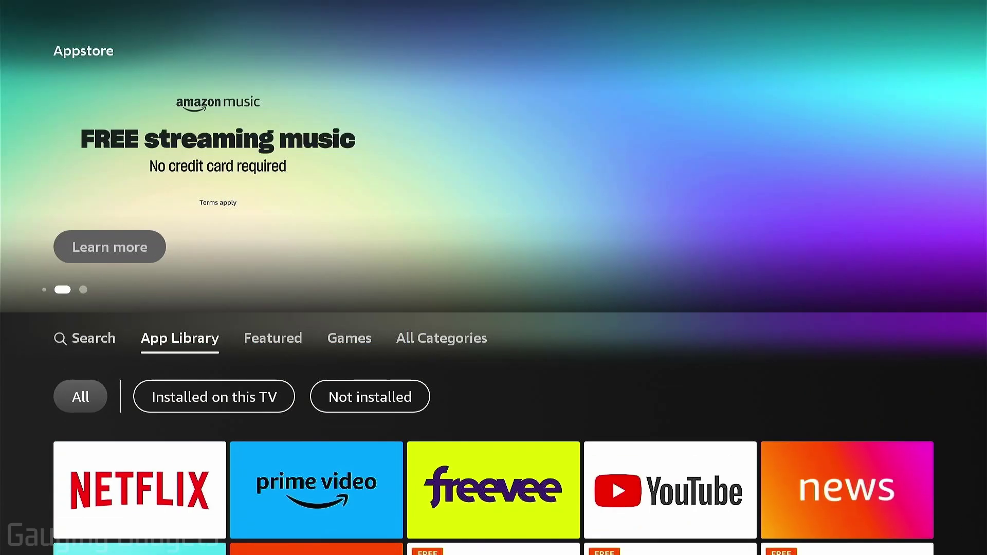
Search the Appstore for 'Sp' and pick the Spotify suggestion
key("Left")
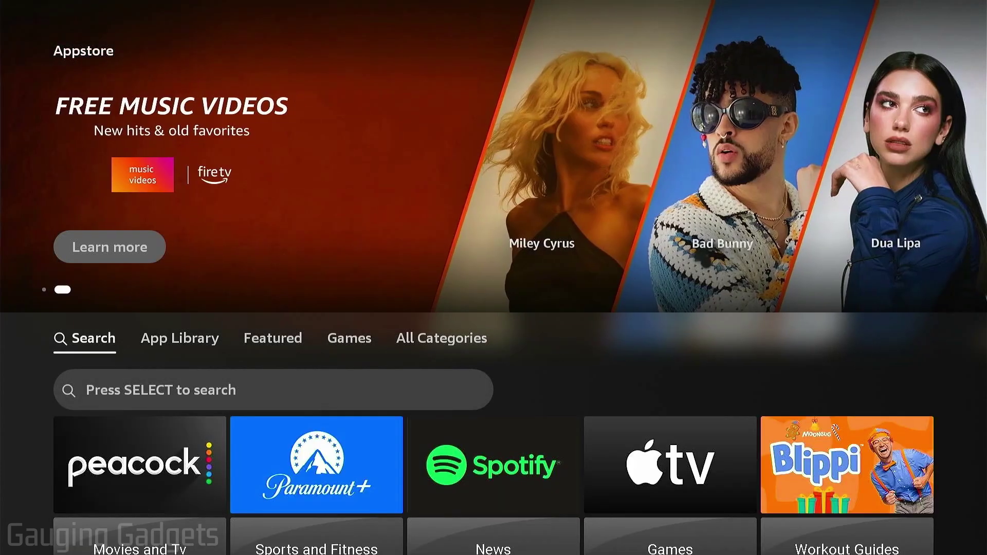
key("Down")
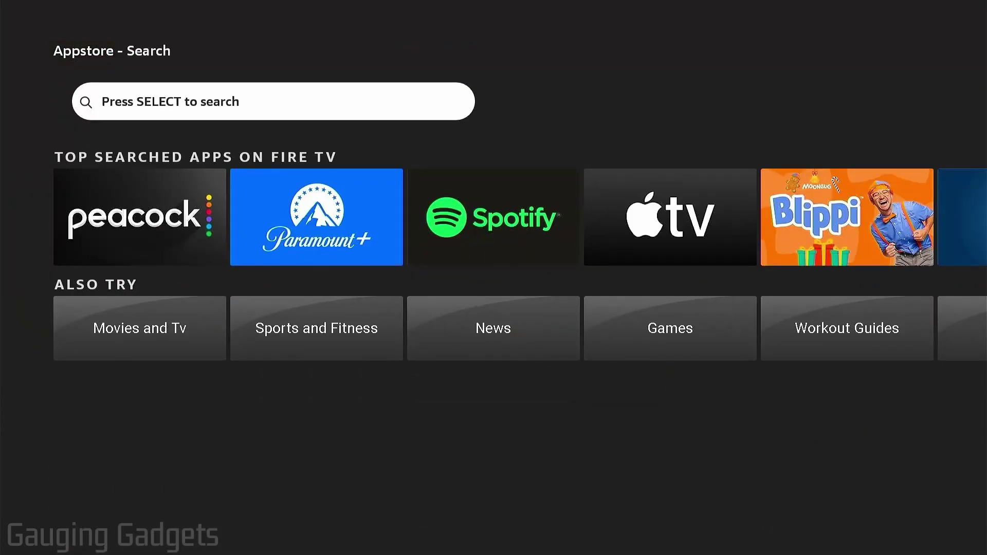
key("Return")
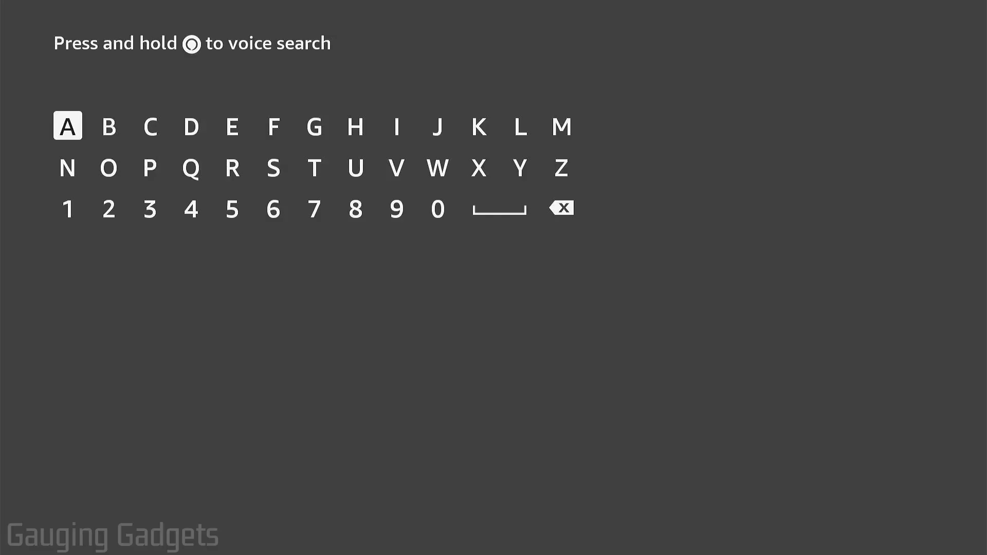
key("Return")
key("Down")
key("Down")
key("Down")
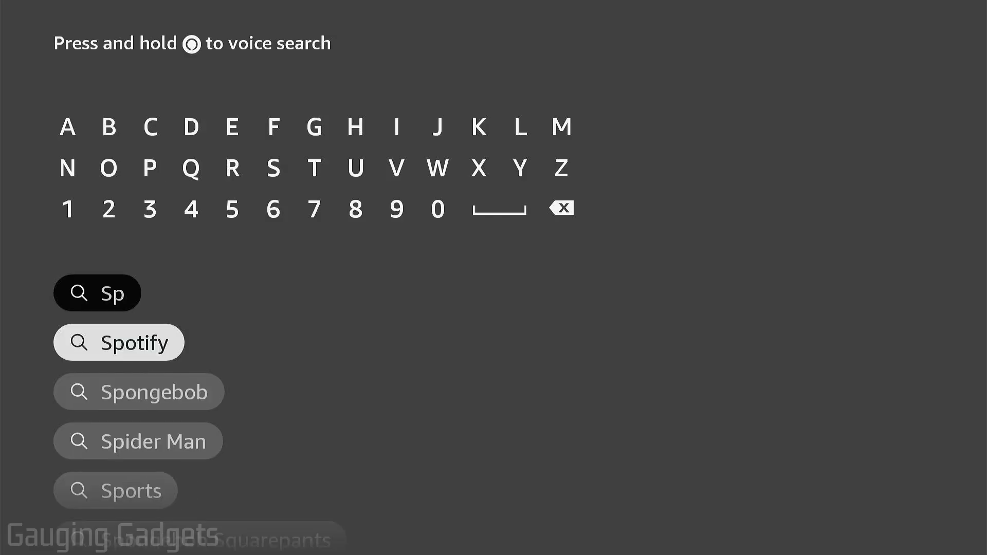
key("Return")
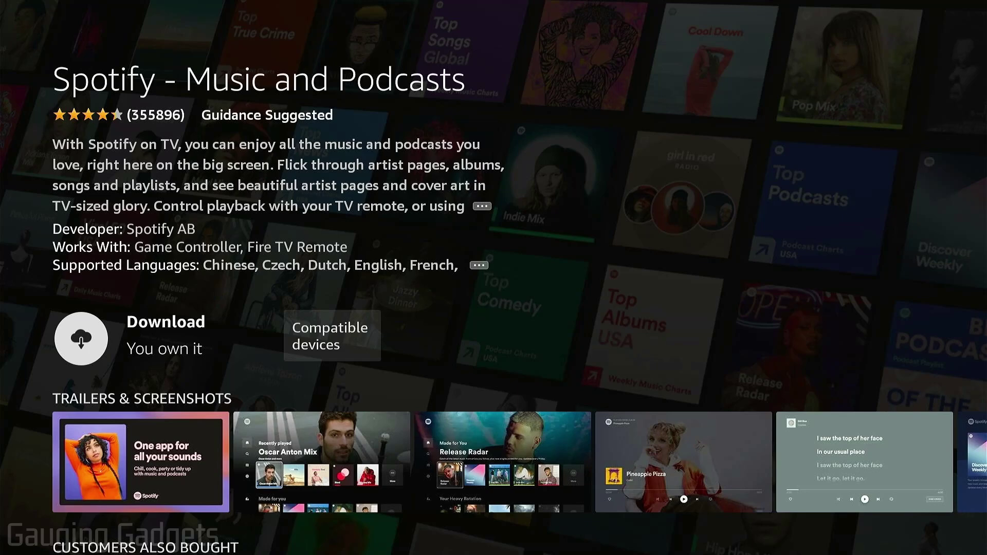
Queue the download of Spotify - Music and Podcasts from its details page
key("Up")
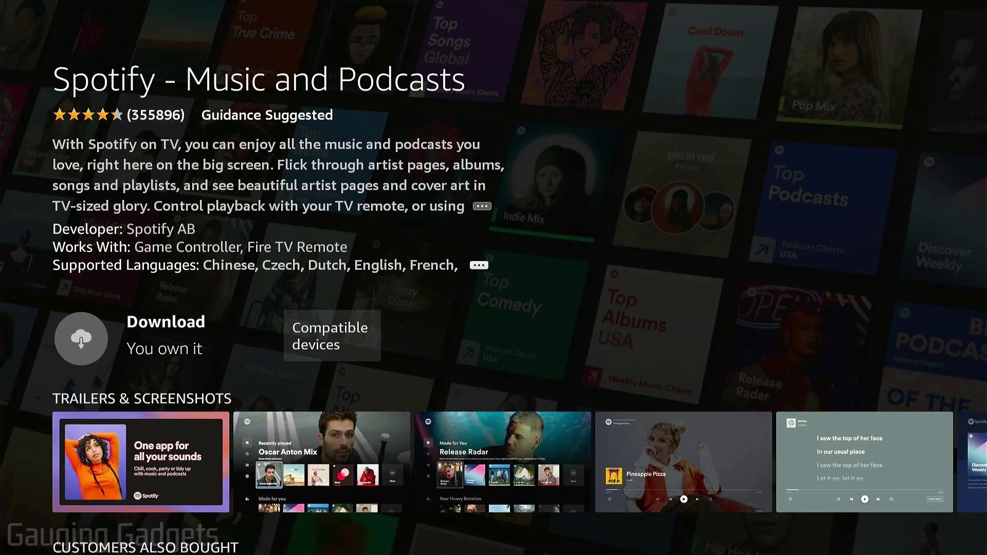
key("Down")
key("Left")
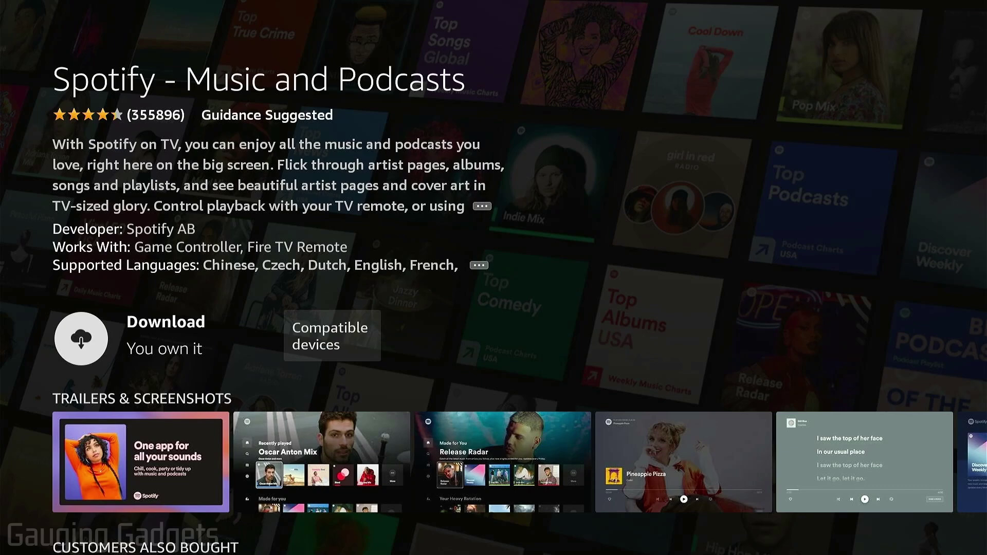
key("Return")
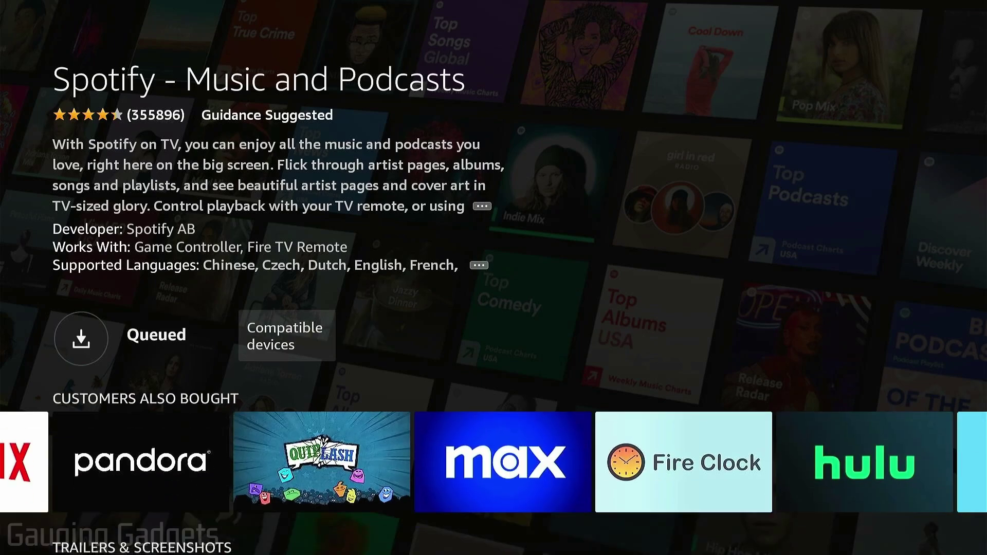